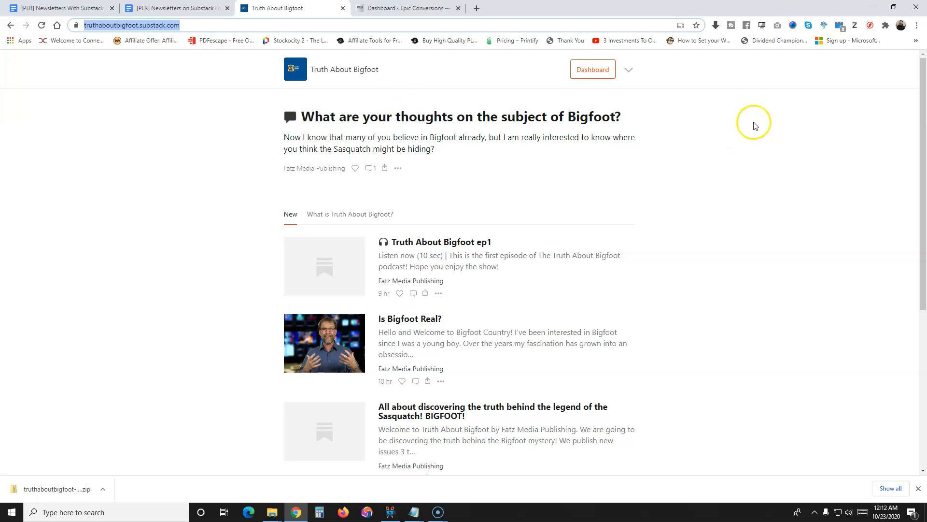
Step: View truthaboutbigfoot.substack.com as a new visitor in an incognito window, and close that window
click(917, 26)
click(864, 63)
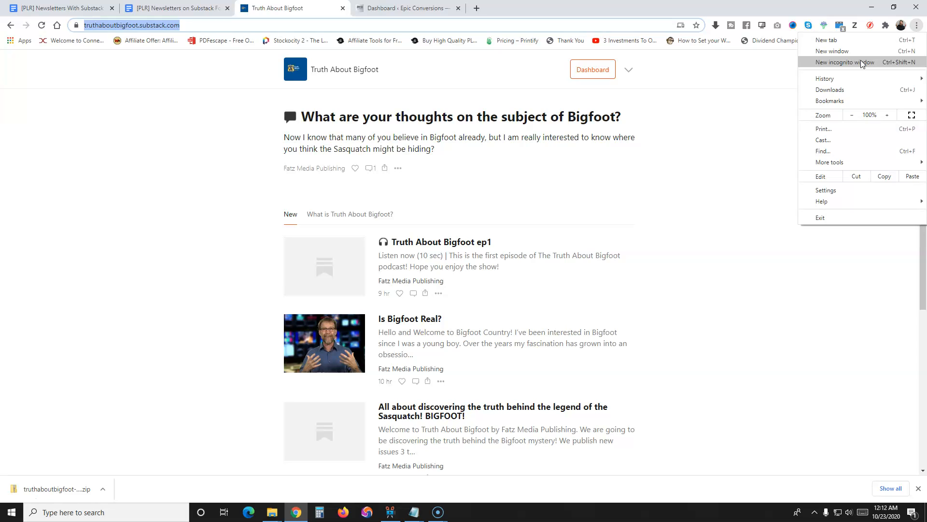
click(862, 62)
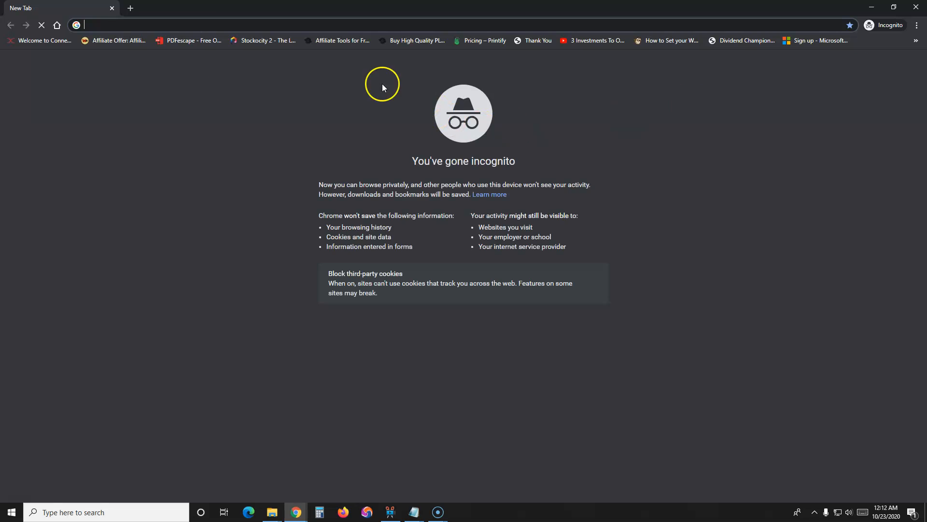
text(https://truthaboutbigfoot.substack.com/)
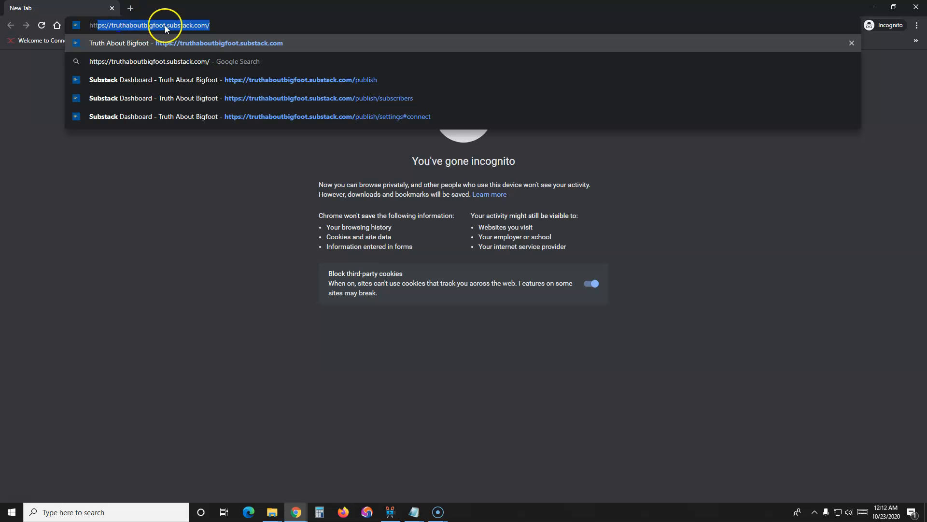
click(218, 27)
key(Return)
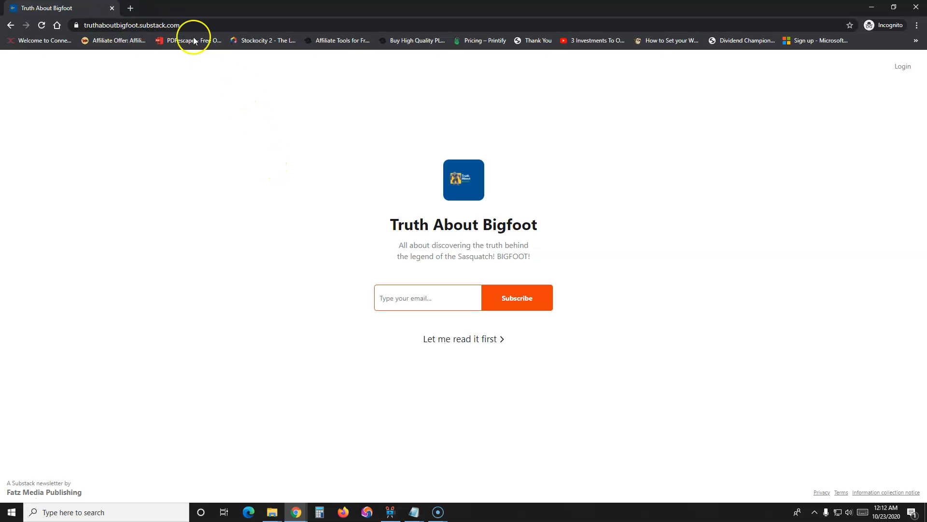
click(190, 26)
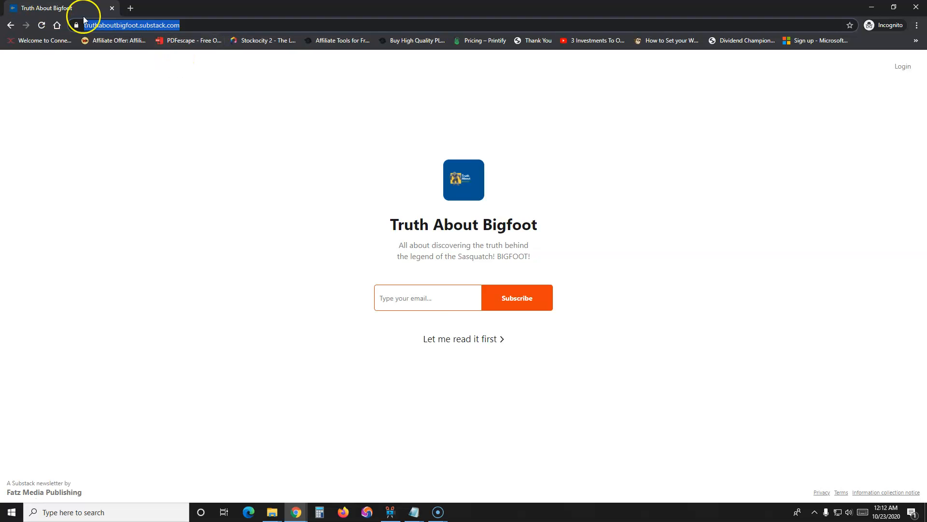
click(111, 10)
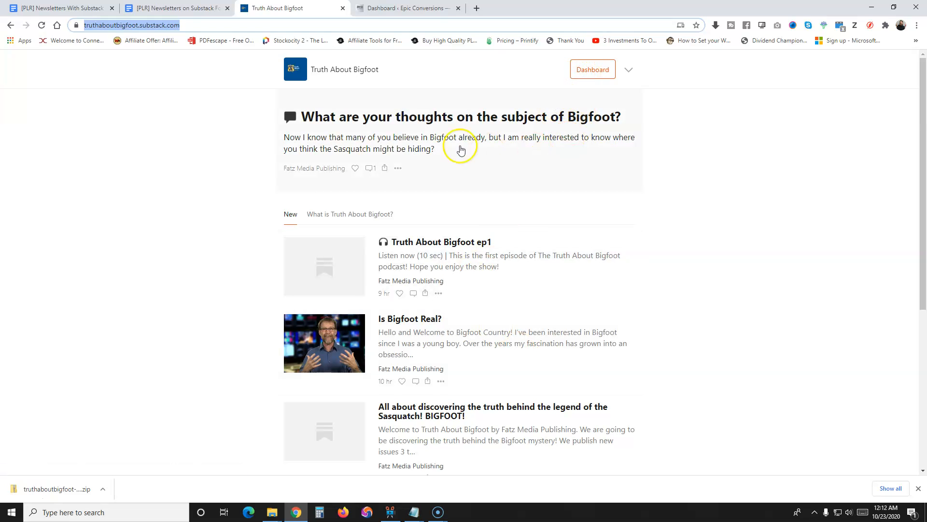
Step: Copy the HTML code for embedding the email signup form from the publication's dashboard settings
click(593, 70)
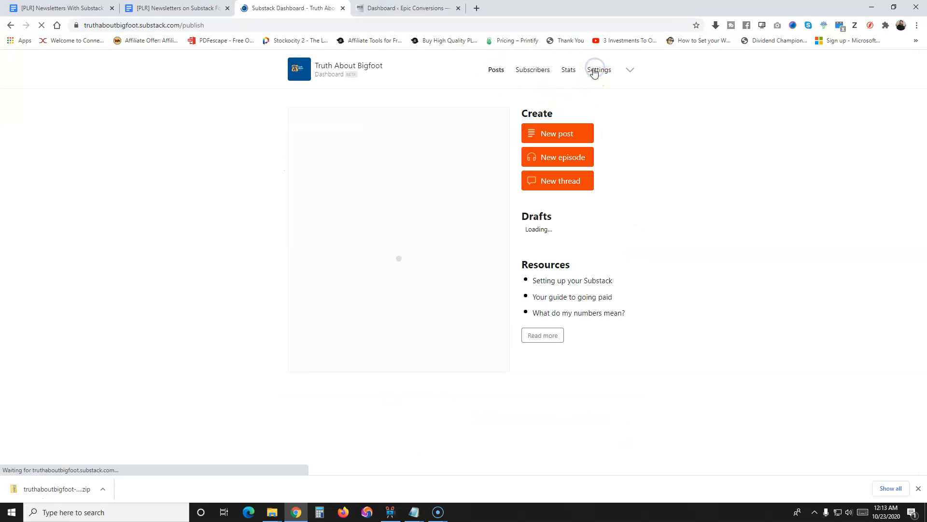
click(595, 71)
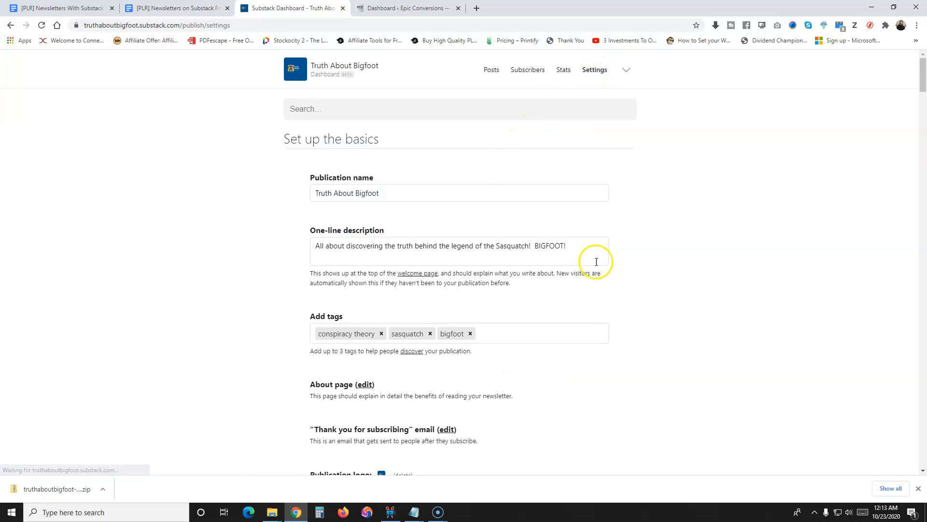
scroll(596, 260, down, 1)
scroll(493, 217, down, 7)
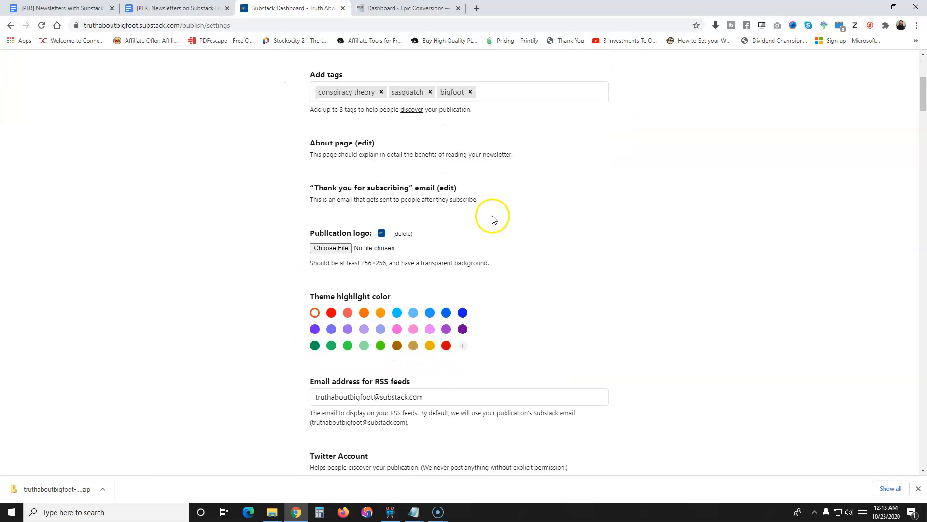
scroll(494, 218, down, 8)
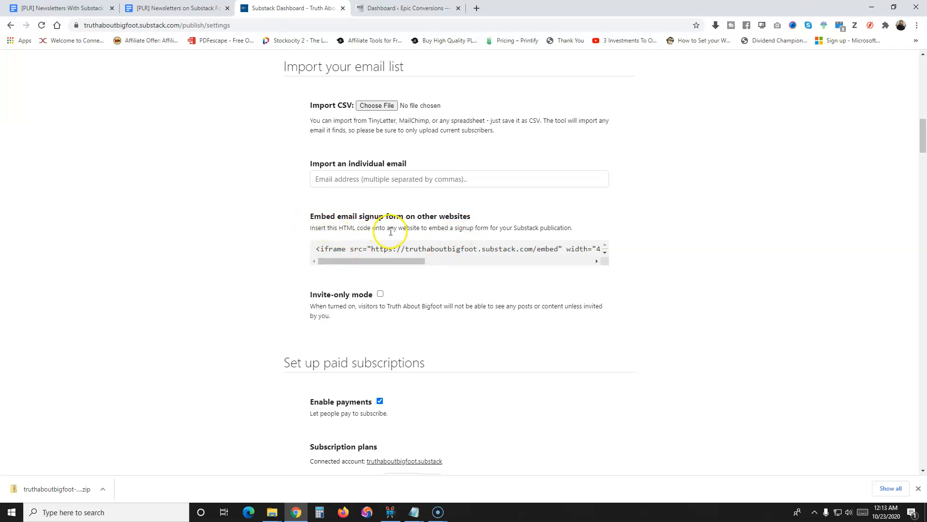
click(503, 252)
right_click(503, 252)
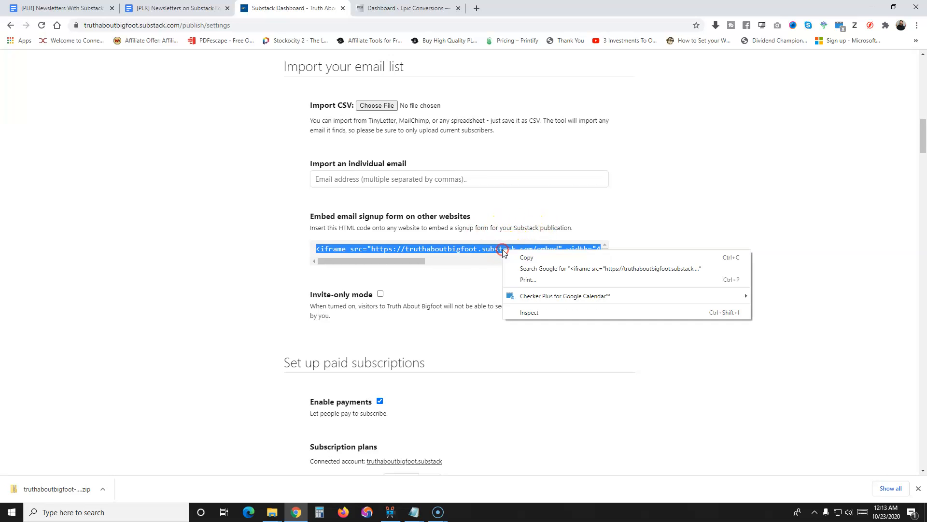
click(529, 257)
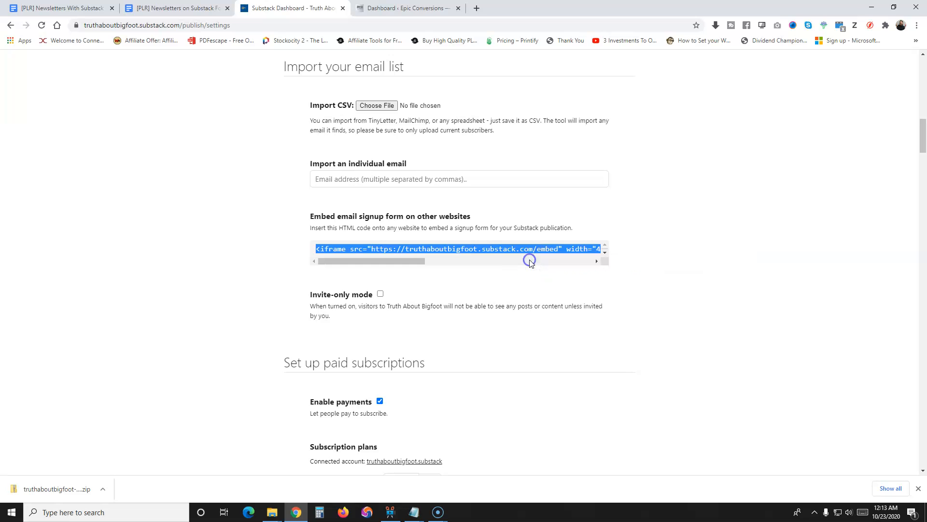
Step: Switch to the Epic Conversions WordPress dashboard and create a new page titled "test page substack optin"
click(414, 7)
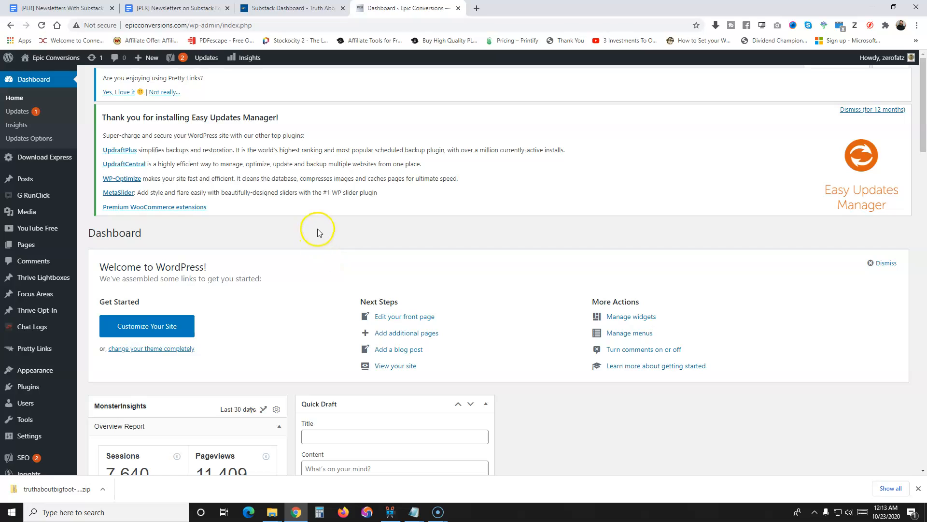
click(30, 246)
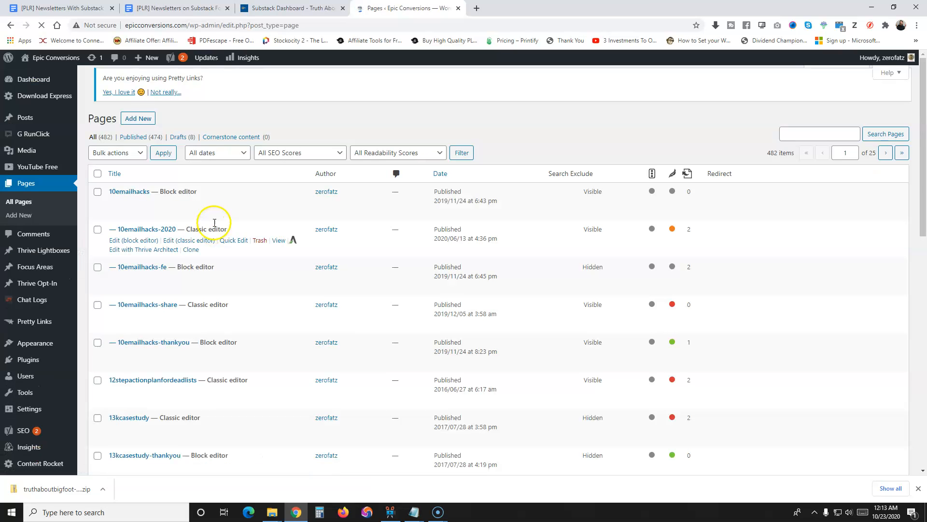
click(133, 123)
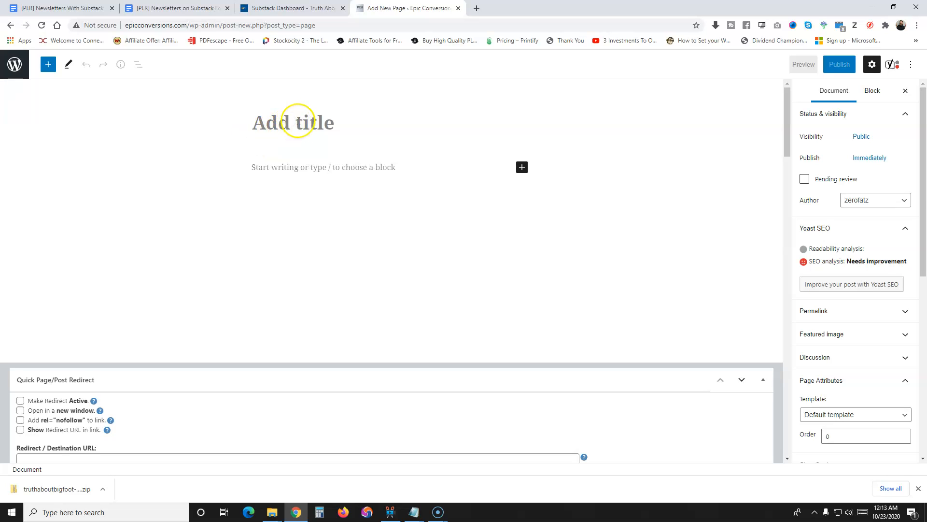
text(test page substack optin)
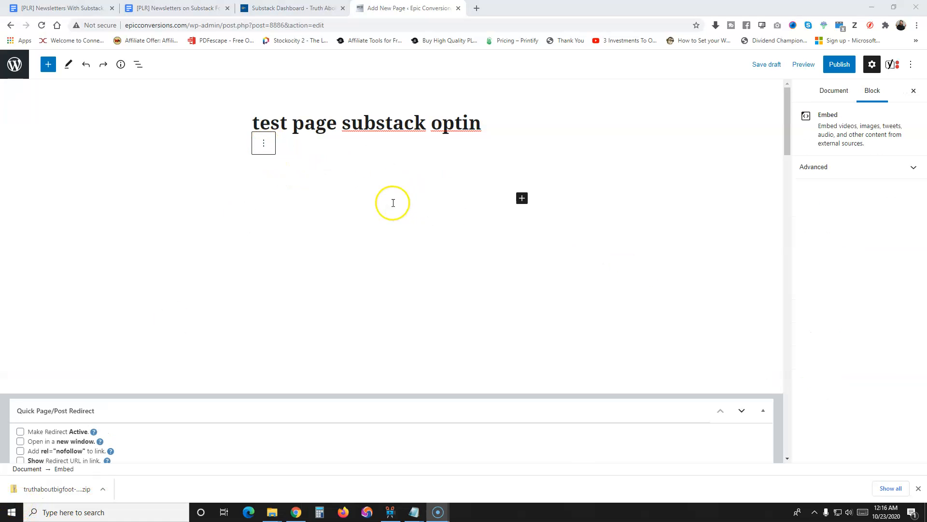
Step: Add an Embed block to the page and paste the signup form iframe code into its HTML as plain text
click(359, 194)
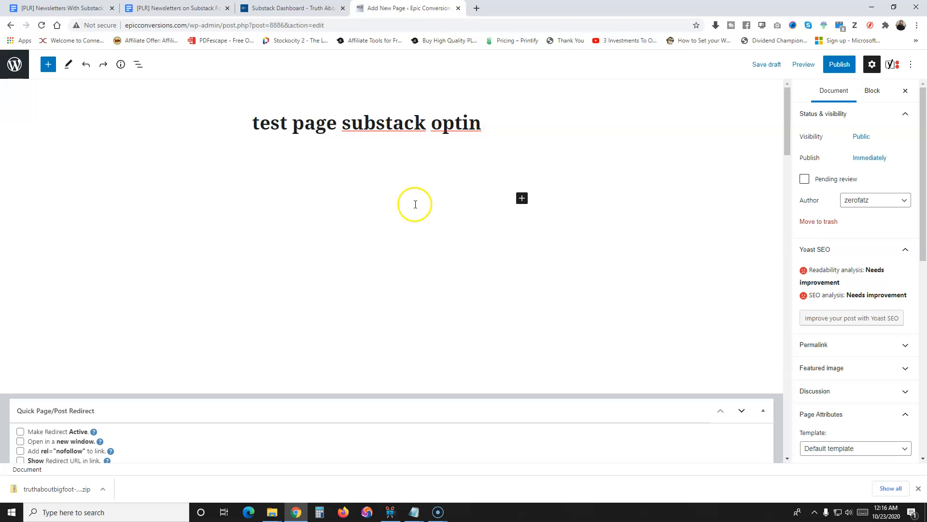
click(522, 199)
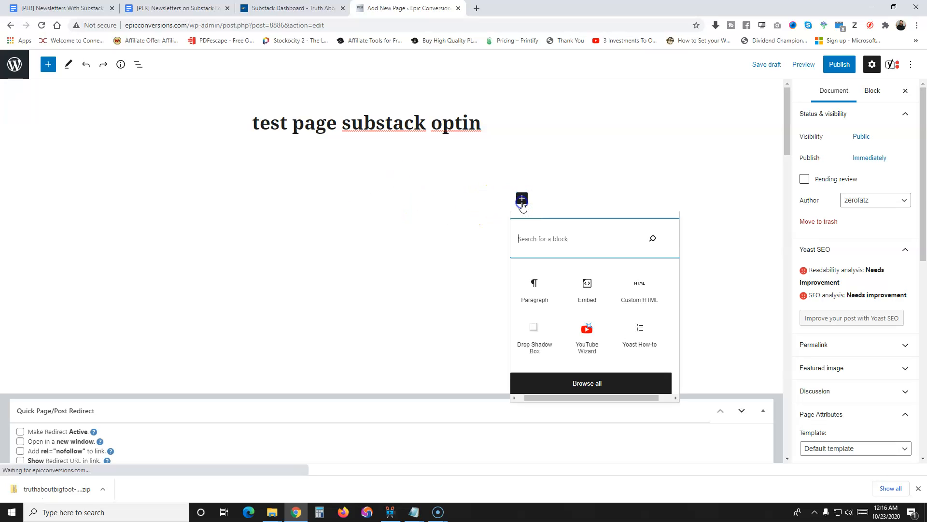
click(590, 289)
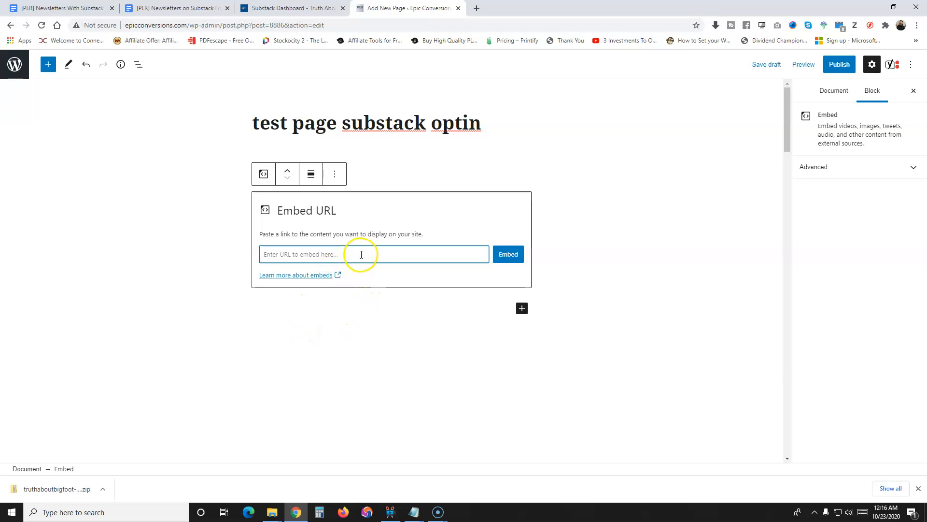
click(335, 176)
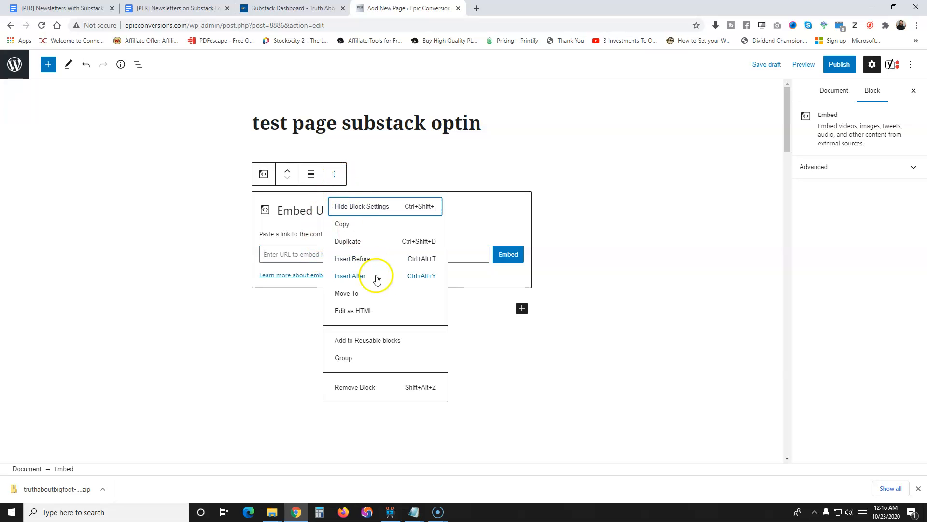
click(361, 310)
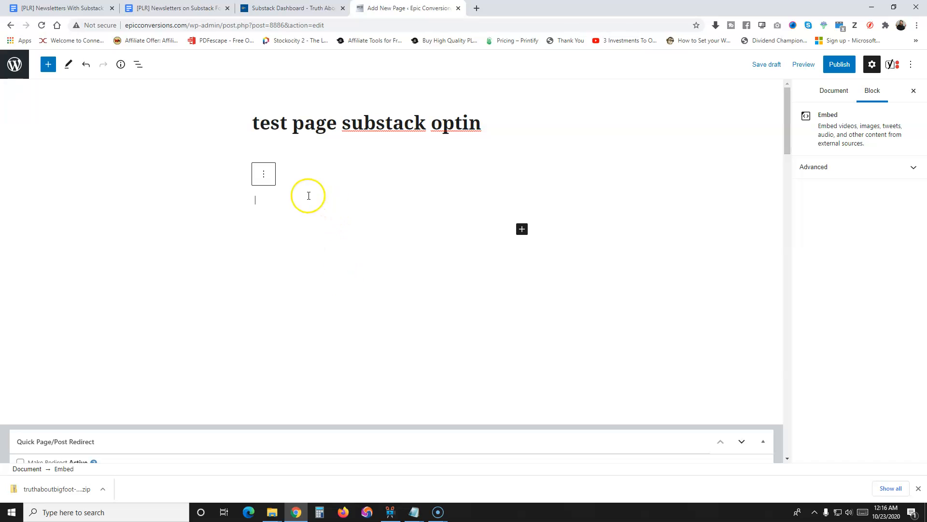
right_click(287, 203)
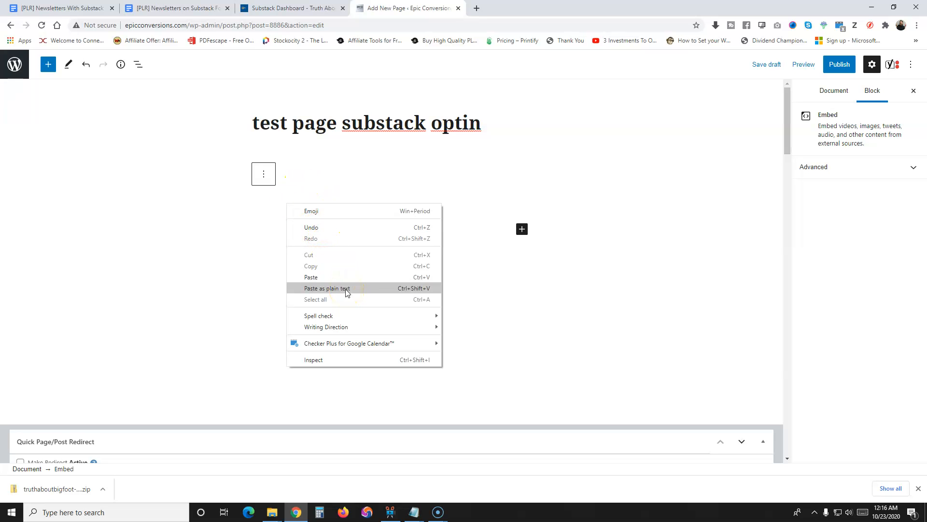
click(346, 288)
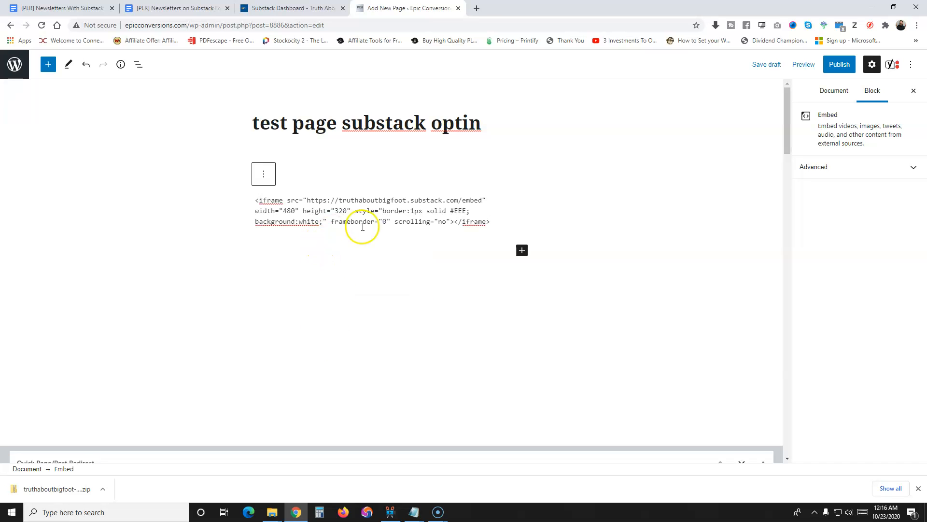
Step: Convert the Embed block with the iframe code to an HTML block
key(ctrl+shift+Tab)
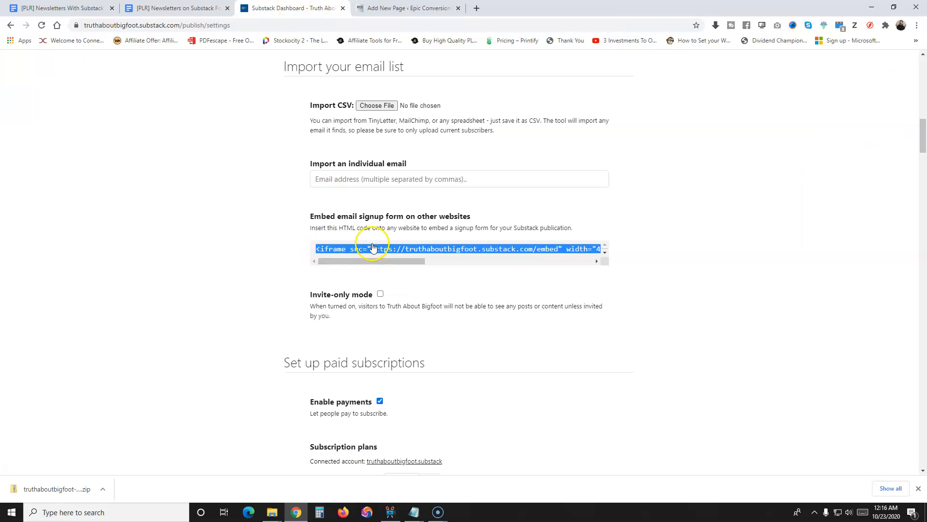
click(391, 7)
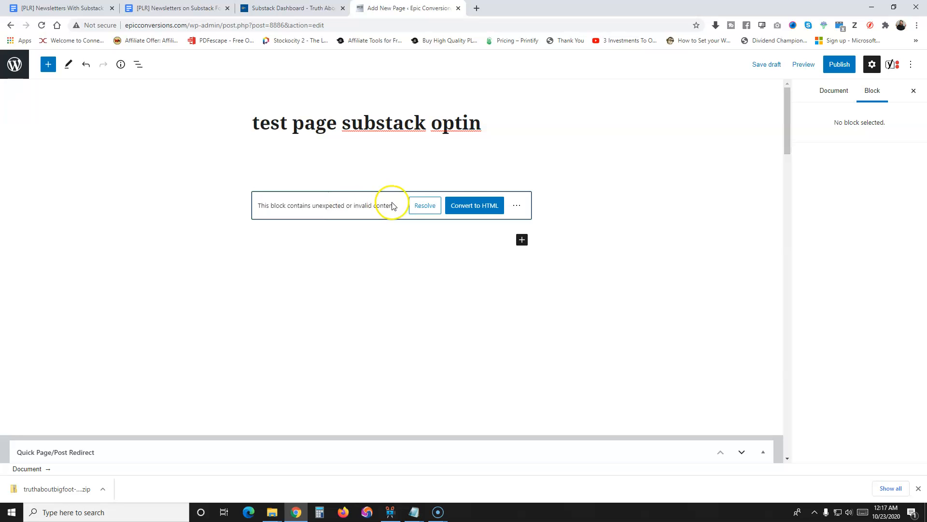
click(483, 206)
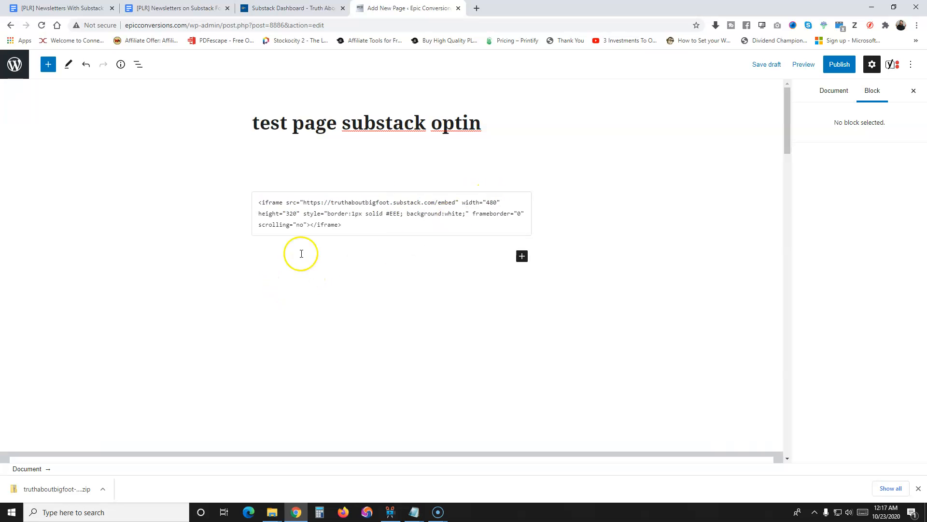
Step: Preview the page with the embedded signup form in a new tab, and return to the page editor
click(804, 65)
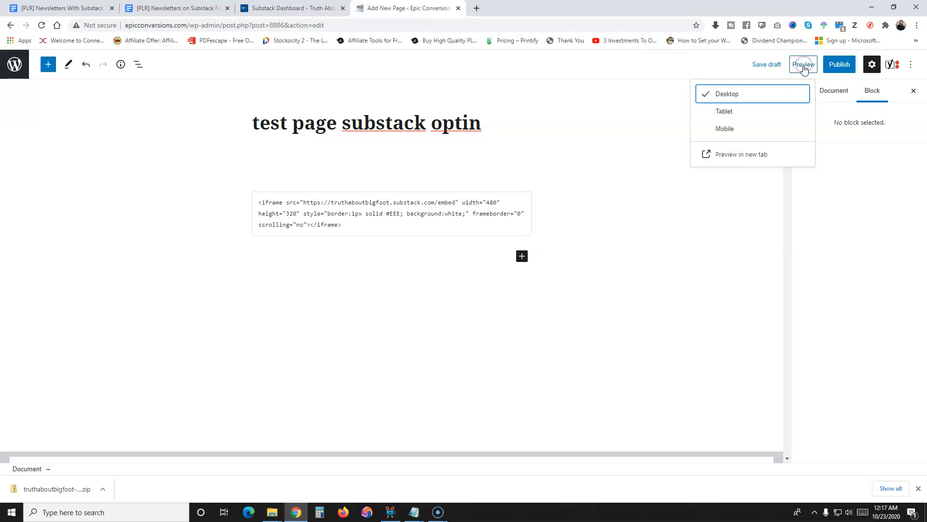
click(737, 151)
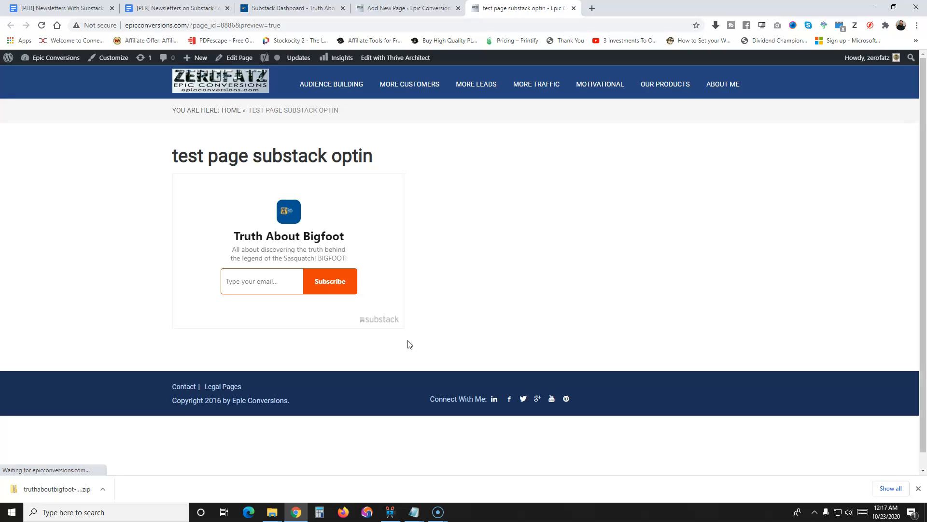
click(410, 8)
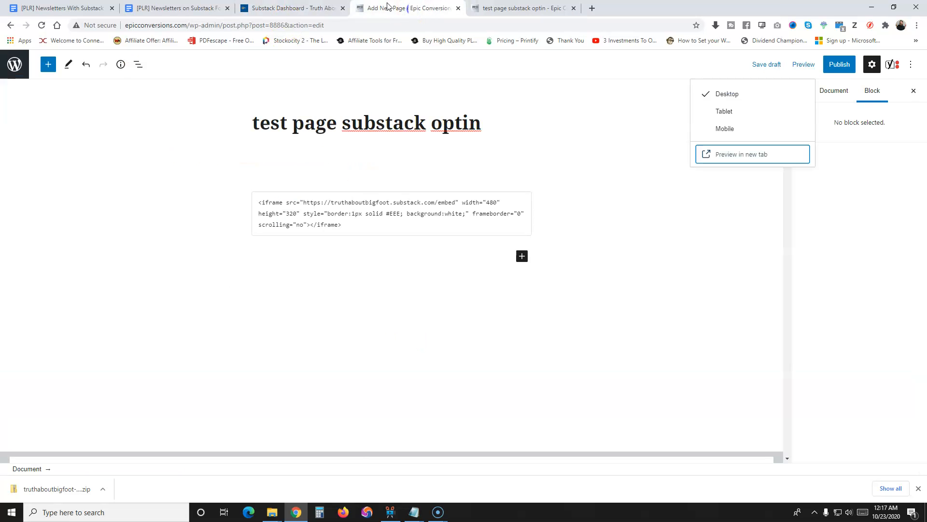
Step: Return to the Substack settings and close the WordPress page editor and the page preview
click(292, 8)
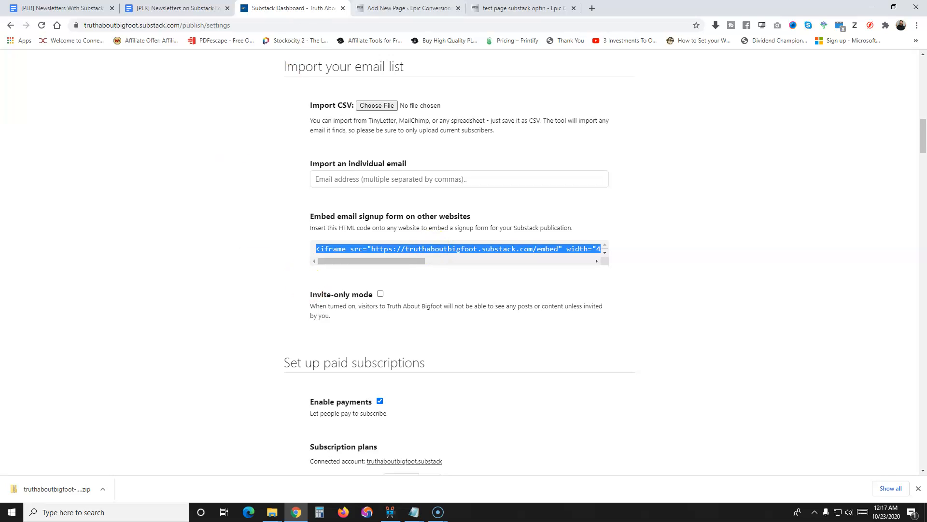
click(458, 8)
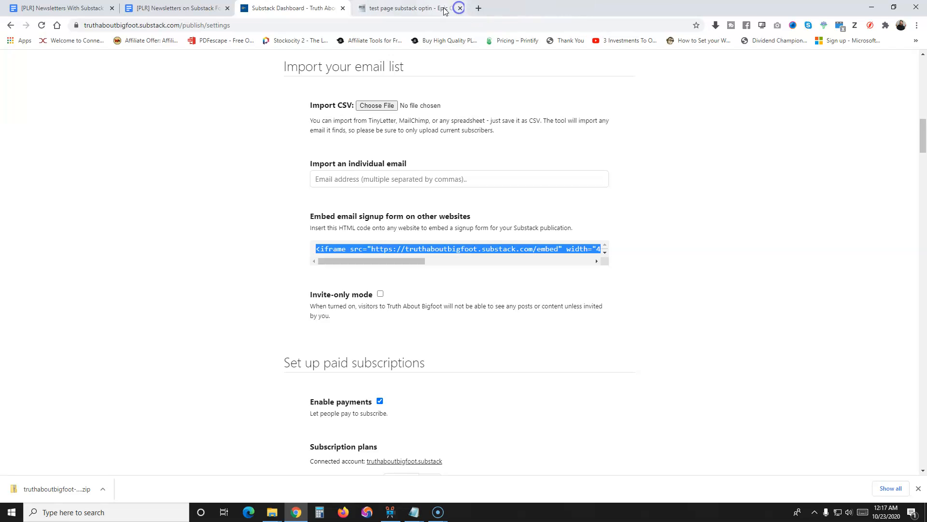
click(422, 5)
click(457, 9)
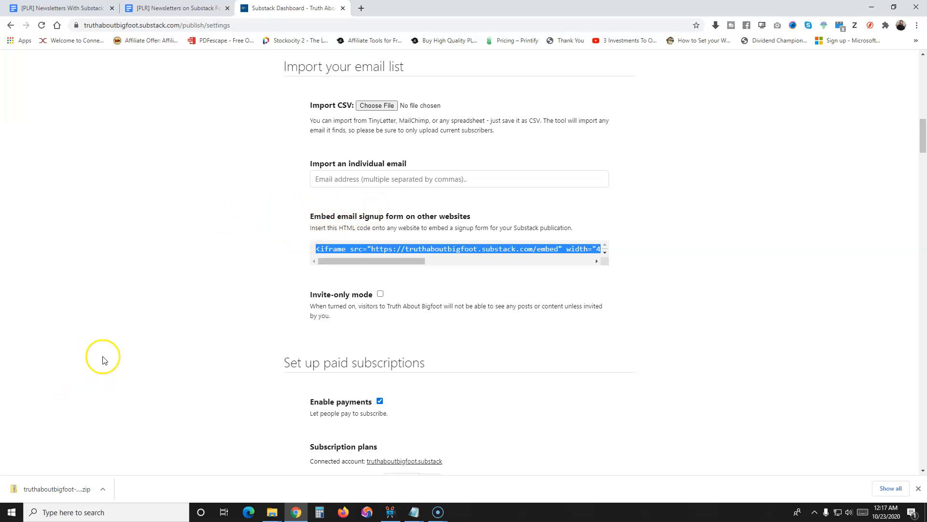
click(48, 485)
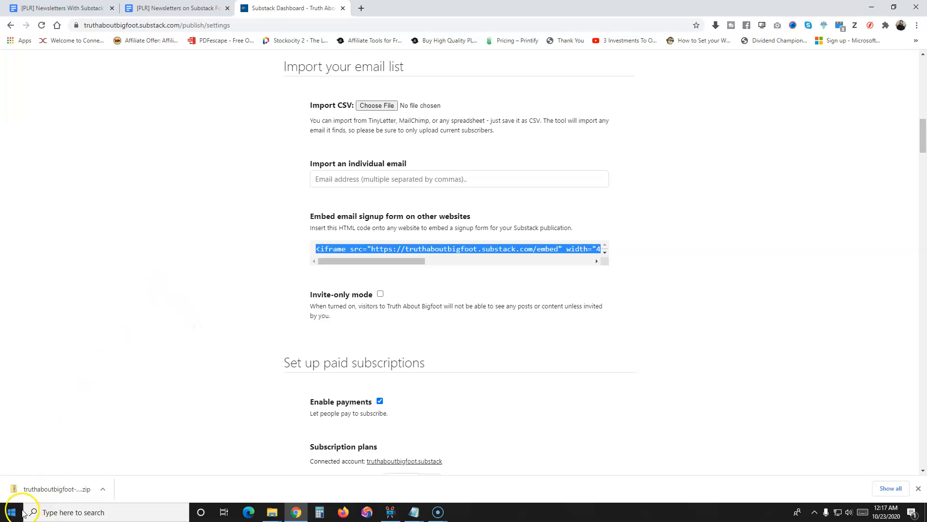